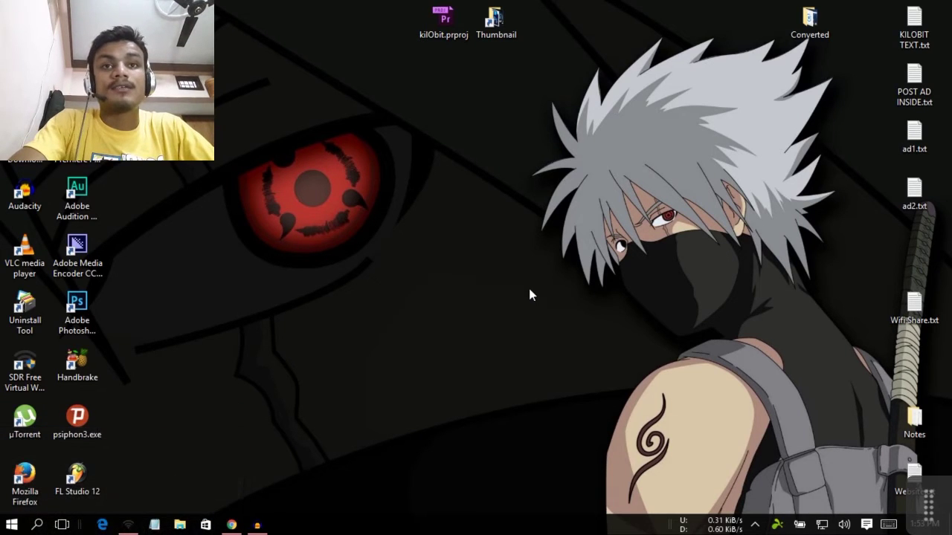
# Bring up the taskbar context menu from an empty area of the taskbar.
pyautogui.rightClick(469, 529)
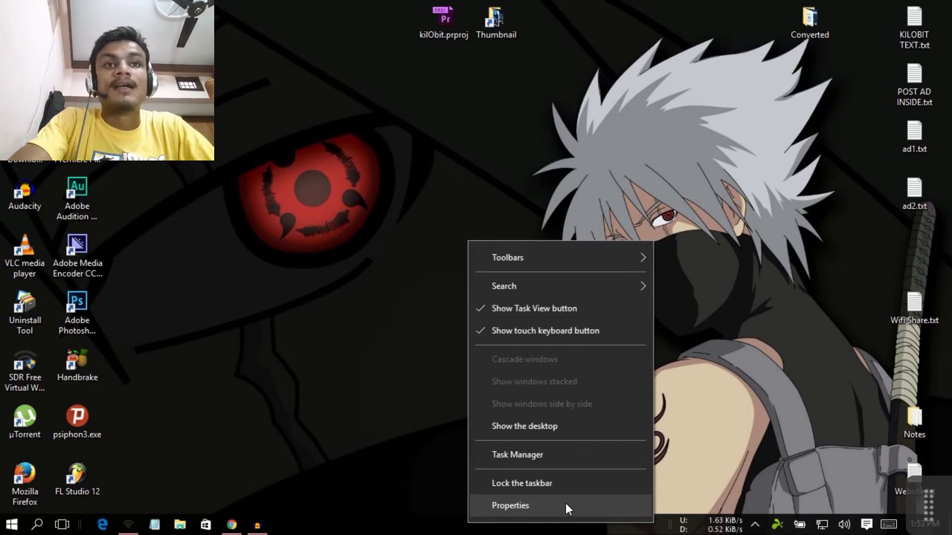
# Launch Task Manager on its Startup tab and maximize the window.
pyautogui.click(574, 457)
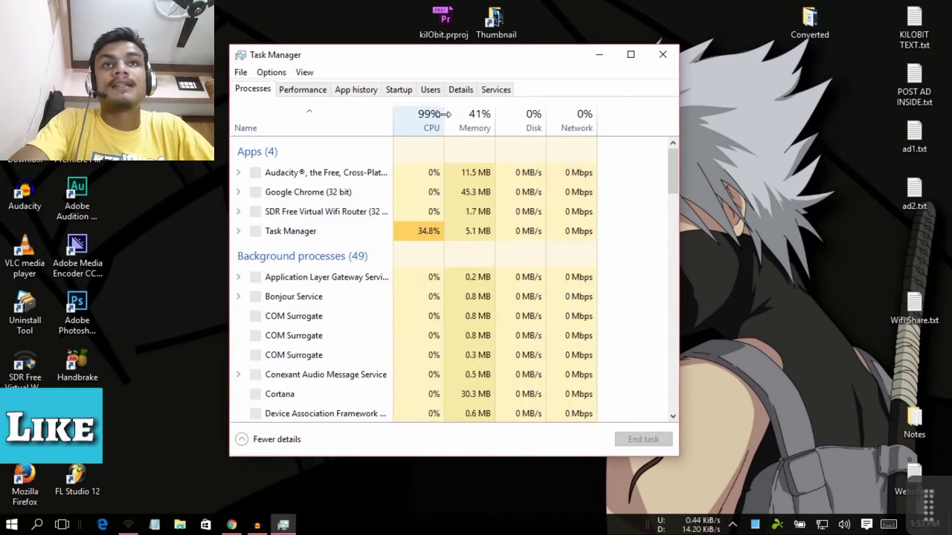
pyautogui.click(402, 90)
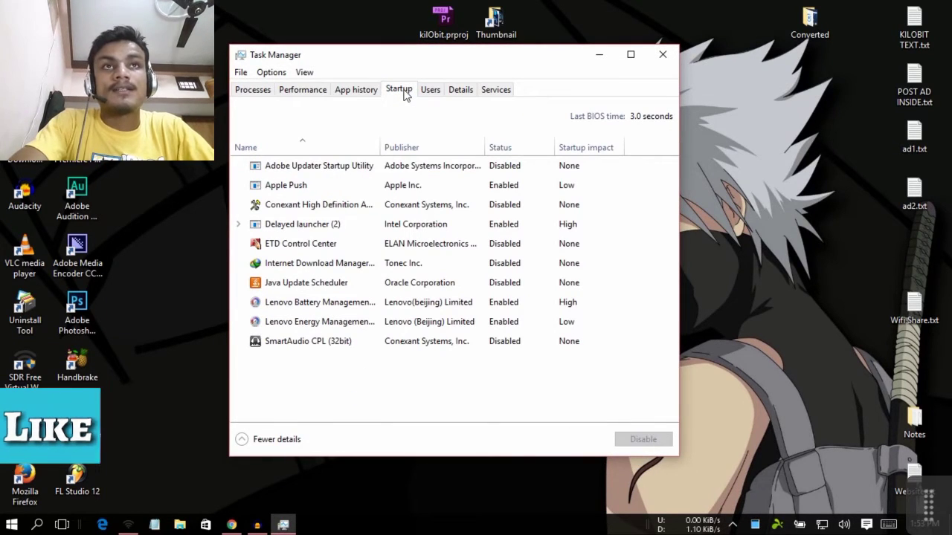
pyautogui.click(445, 170)
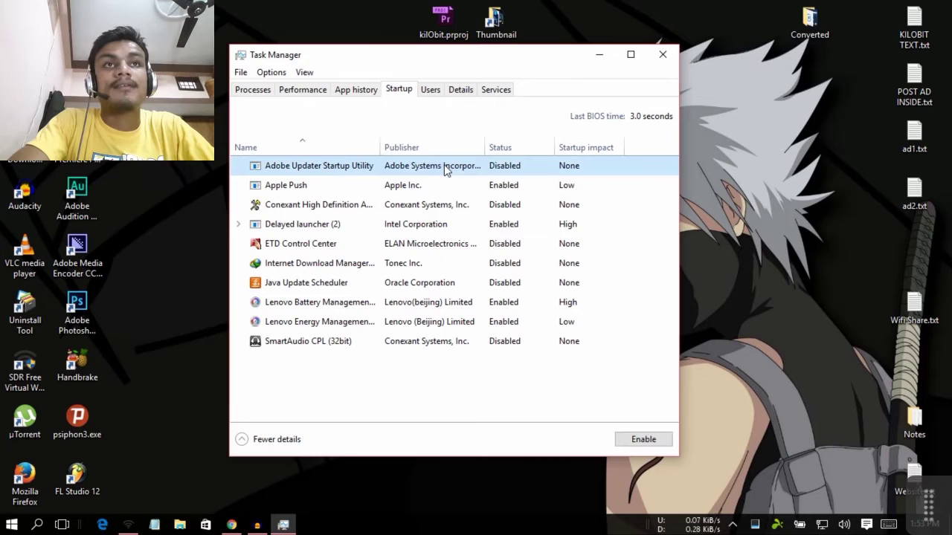
pyautogui.rightClick(445, 170)
pyautogui.click(393, 185)
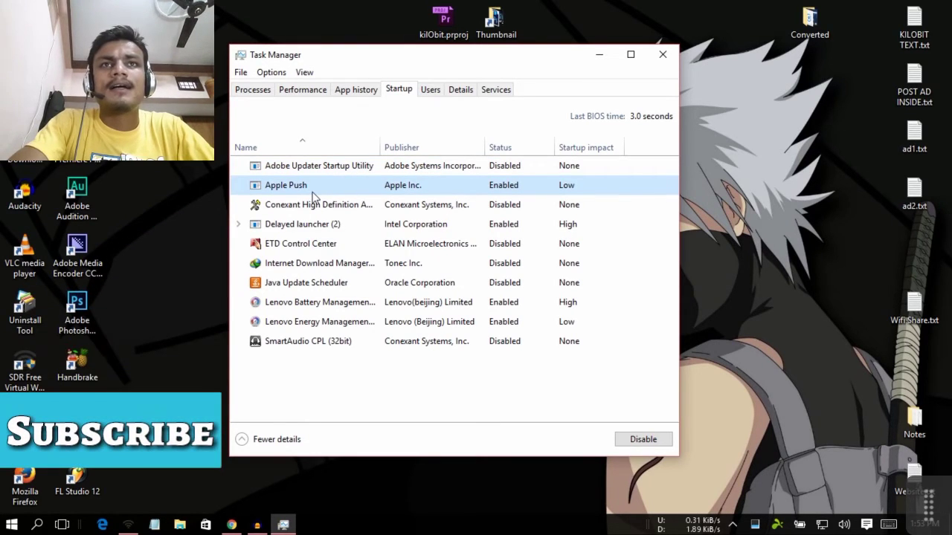
pyautogui.click(630, 54)
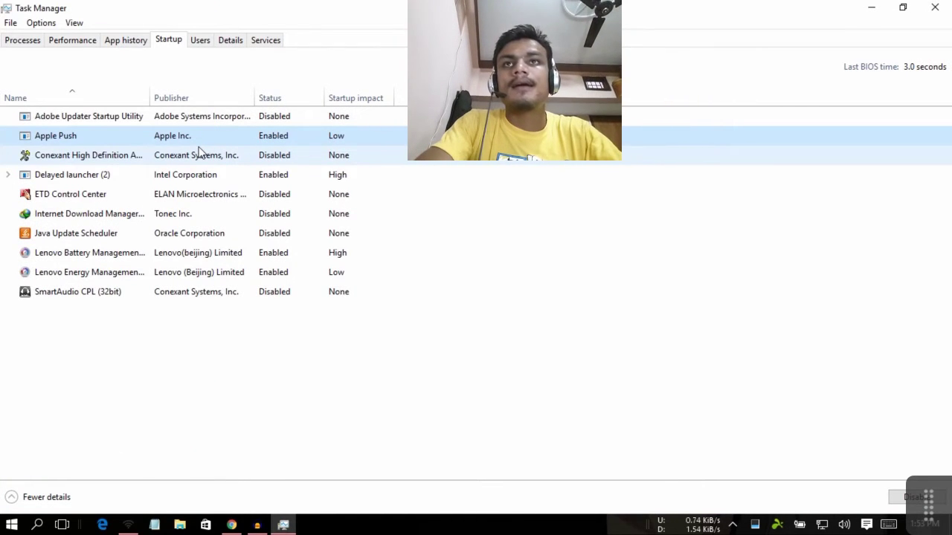
# Disable Apple Push and Delayed launcher at startup.
pyautogui.rightClick(204, 139)
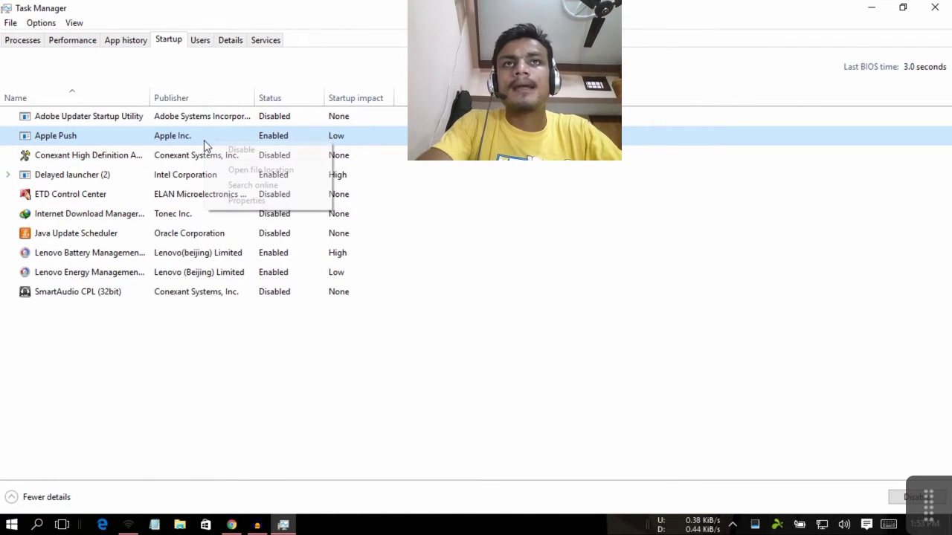
pyautogui.click(291, 154)
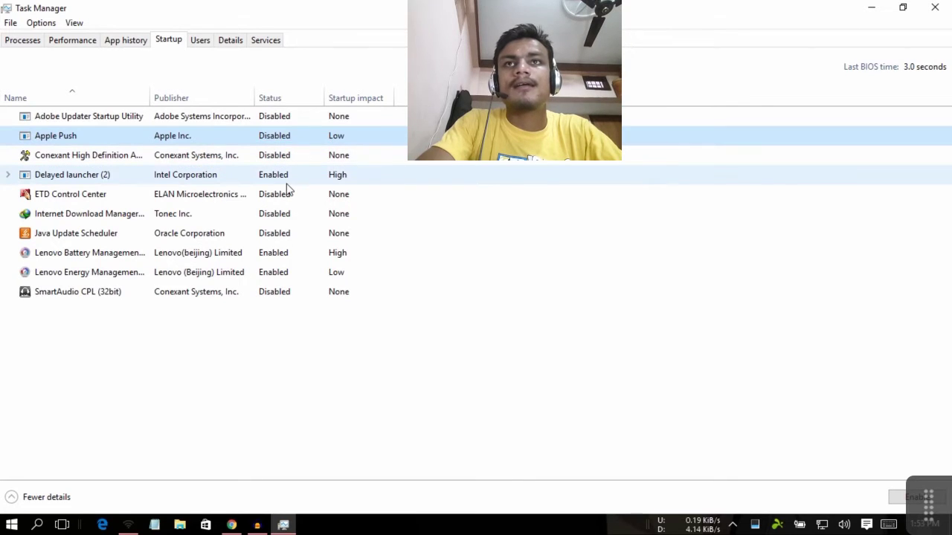
pyautogui.click(275, 181)
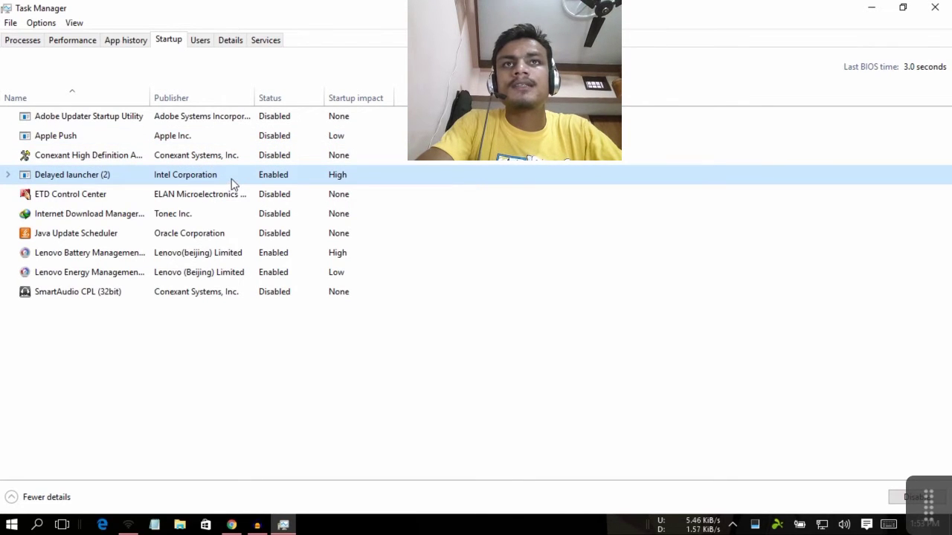
pyautogui.rightClick(231, 181)
pyautogui.click(284, 201)
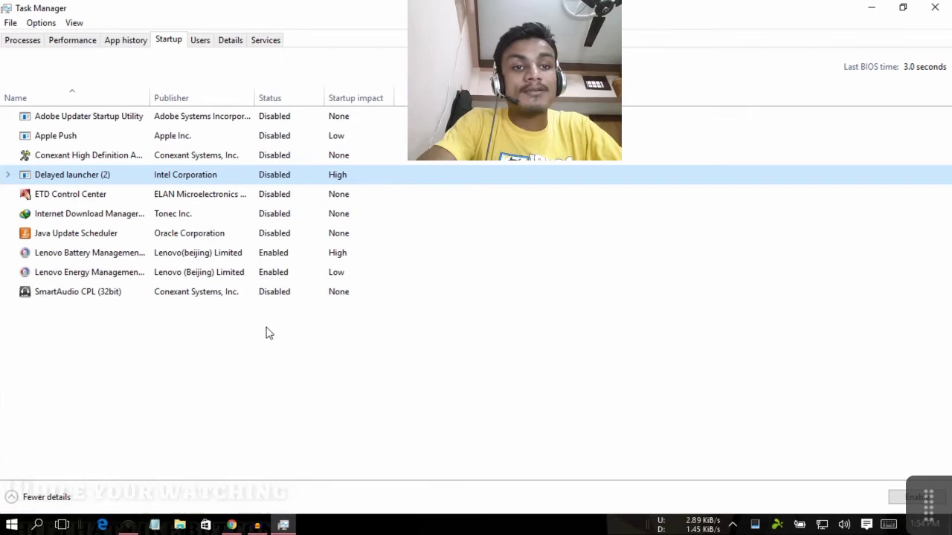
# Review the ETD Control Center, Adobe Updater and Apple Push entries, then close Task Manager.
pyautogui.click(325, 200)
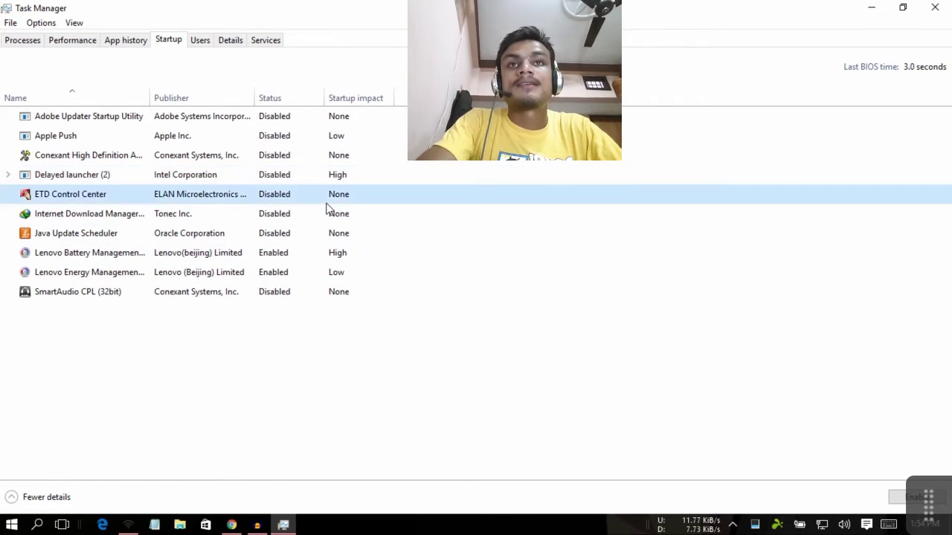
pyautogui.click(240, 123)
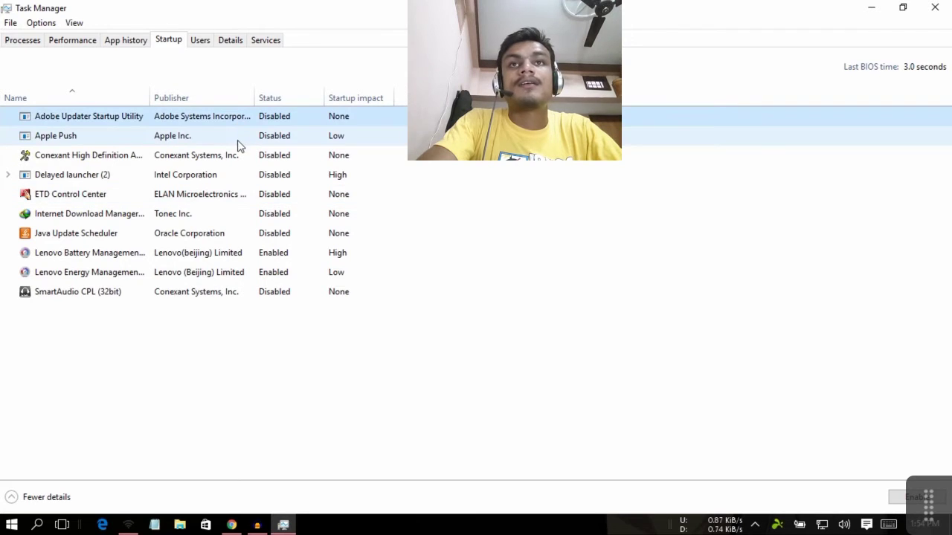
pyautogui.click(238, 144)
pyautogui.click(934, 8)
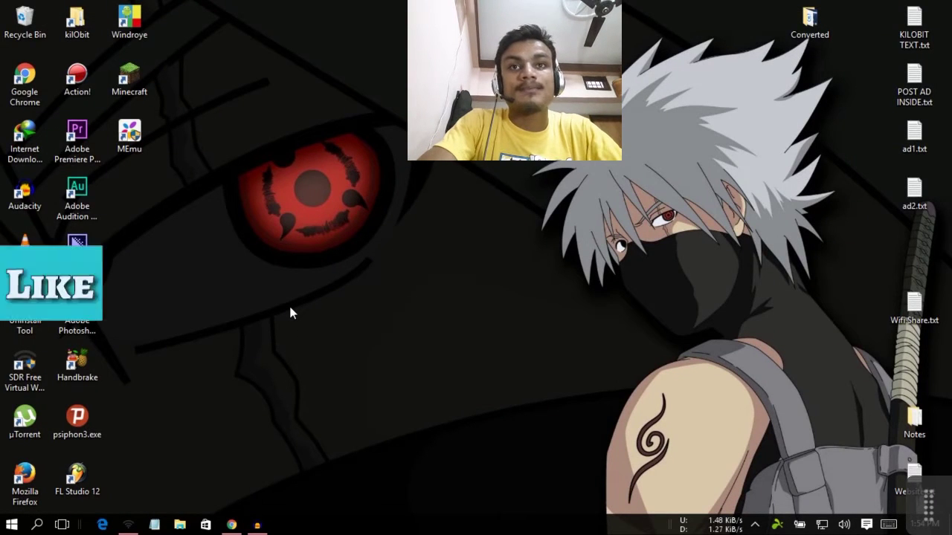
# Show the Start menu's power options: Sleep, Shut down and Restart.
pyautogui.click(12, 525)
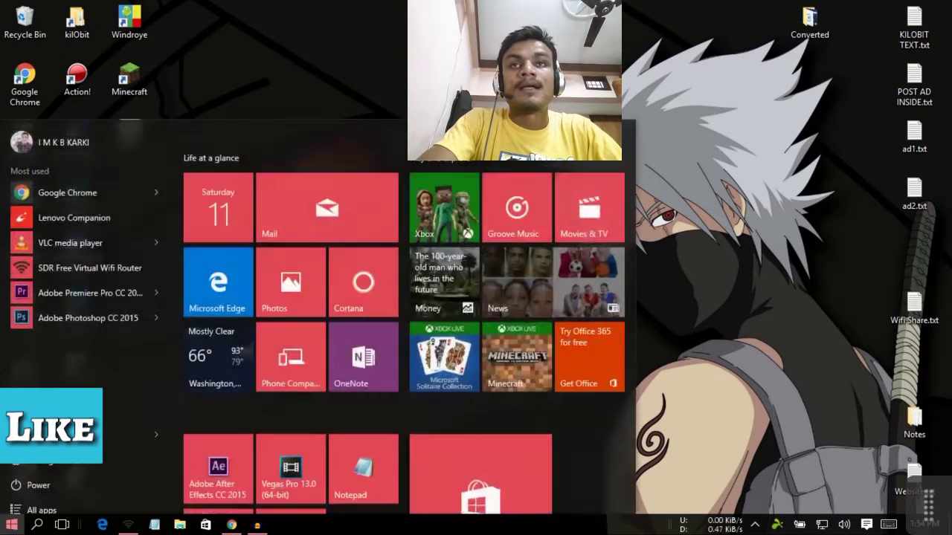
pyautogui.click(34, 476)
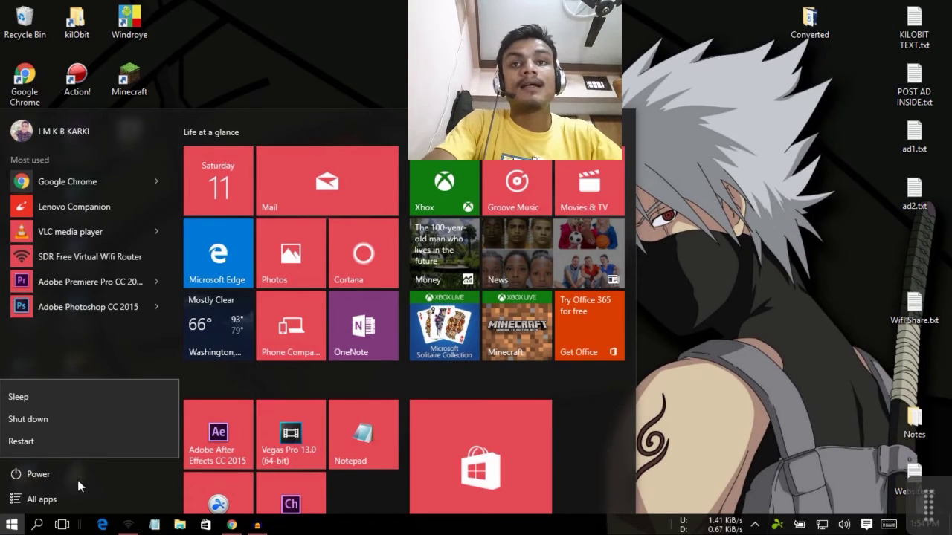
# Bring Chrome forward and scroll the techviral article down to the Boot Time Scan method.
pyautogui.click(232, 525)
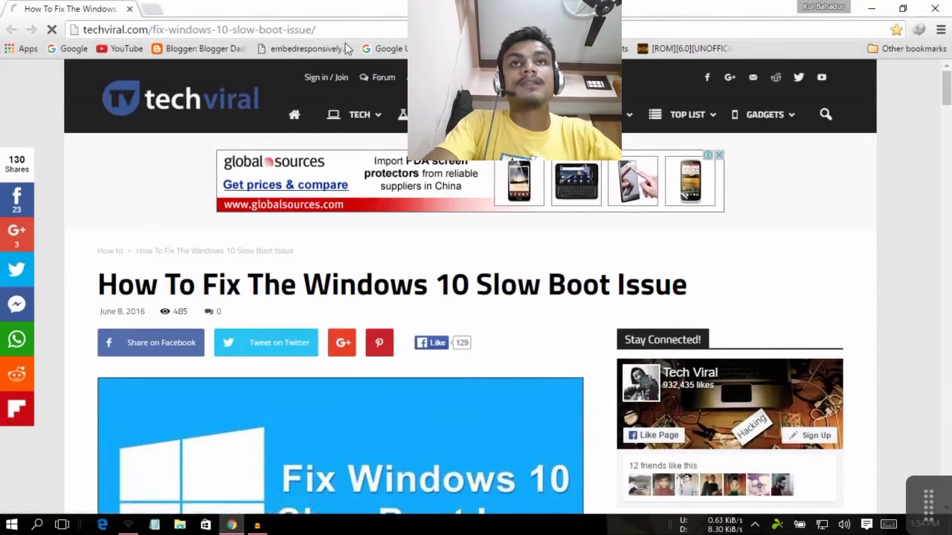
pyautogui.scroll(-1, 511, 240)
pyautogui.scroll(-2, 563, 283)
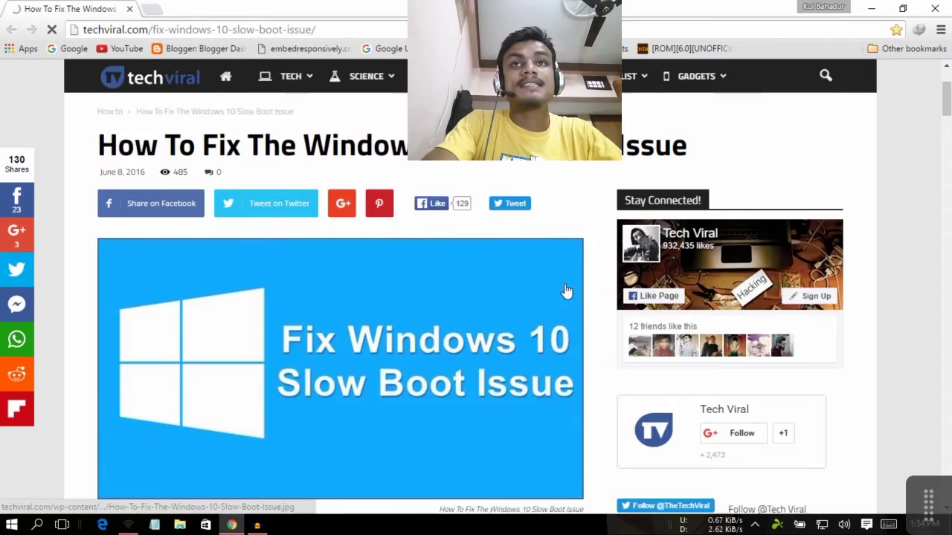
pyautogui.scroll(-2, 566, 291)
pyautogui.scroll(-4, 544, 325)
pyautogui.scroll(-3, 544, 325)
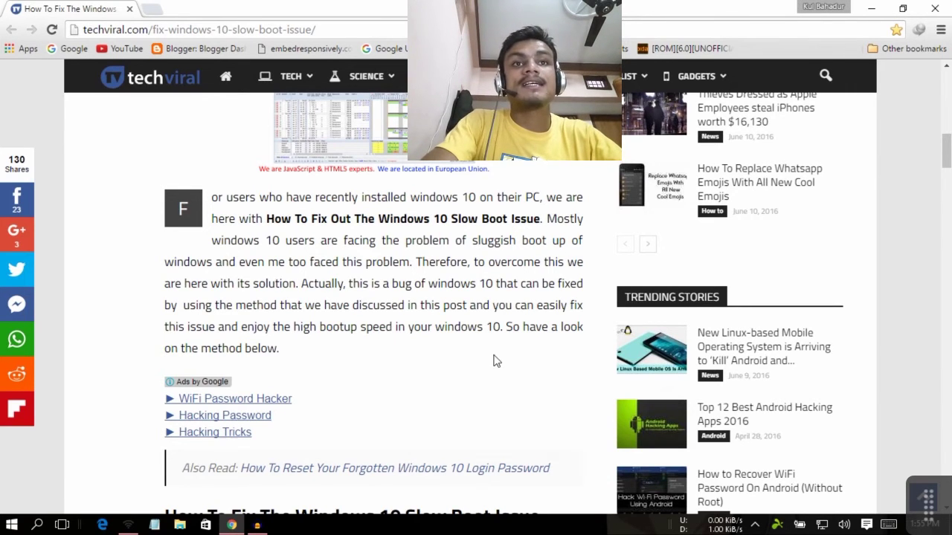
pyautogui.scroll(-2, 493, 361)
pyautogui.scroll(-1, 521, 411)
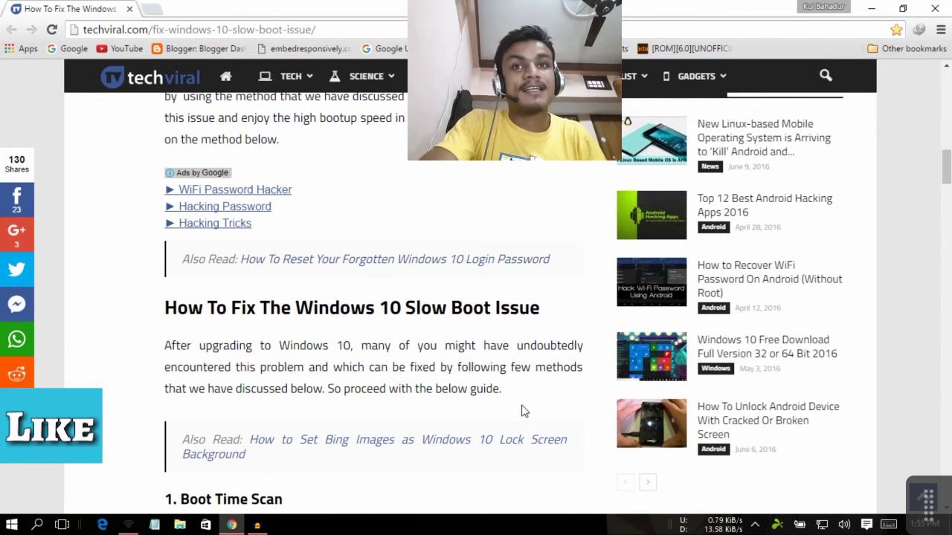
pyautogui.scroll(-3, 532, 409)
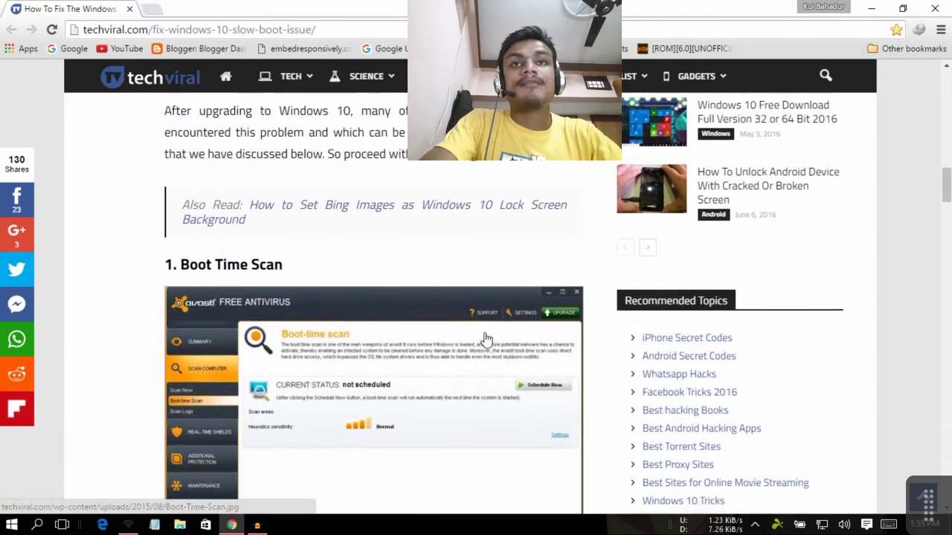
pyautogui.scroll(-1, 485, 339)
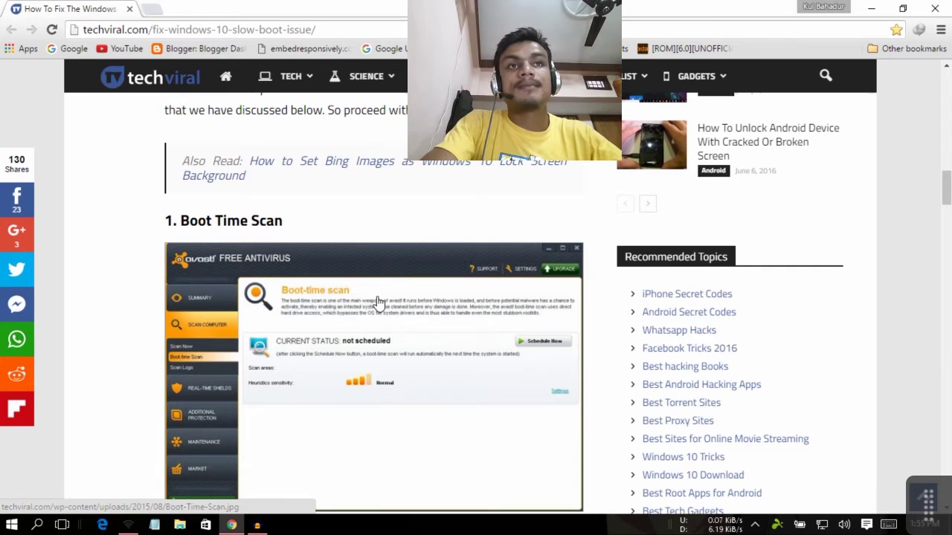
# Reopen Task Manager on the Startup tab, after briefly opening taskbar settings.
pyautogui.rightClick(438, 526)
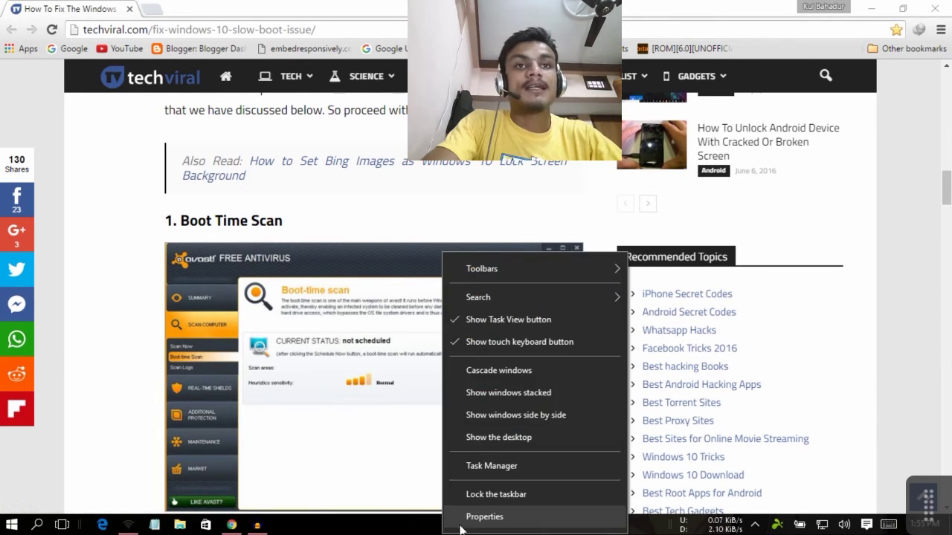
pyautogui.click(481, 516)
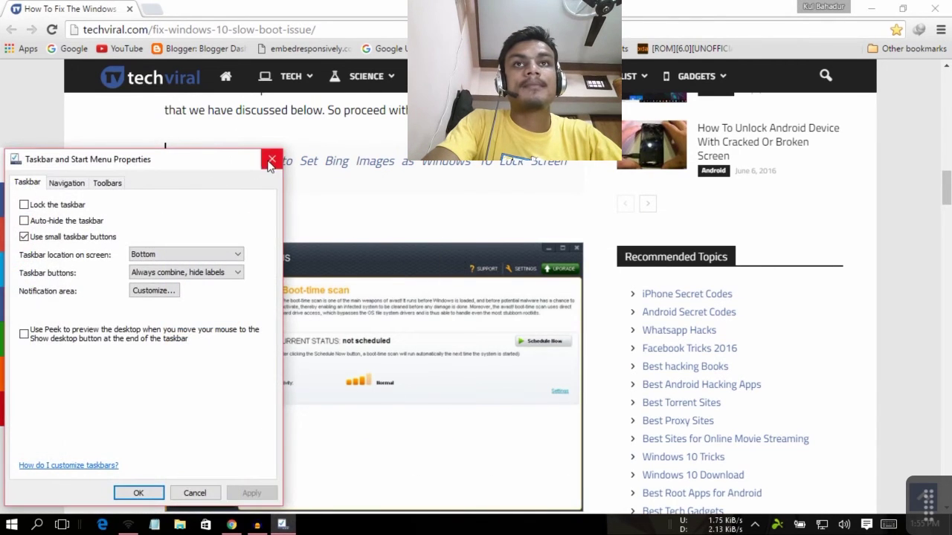
pyautogui.click(270, 161)
pyautogui.rightClick(440, 525)
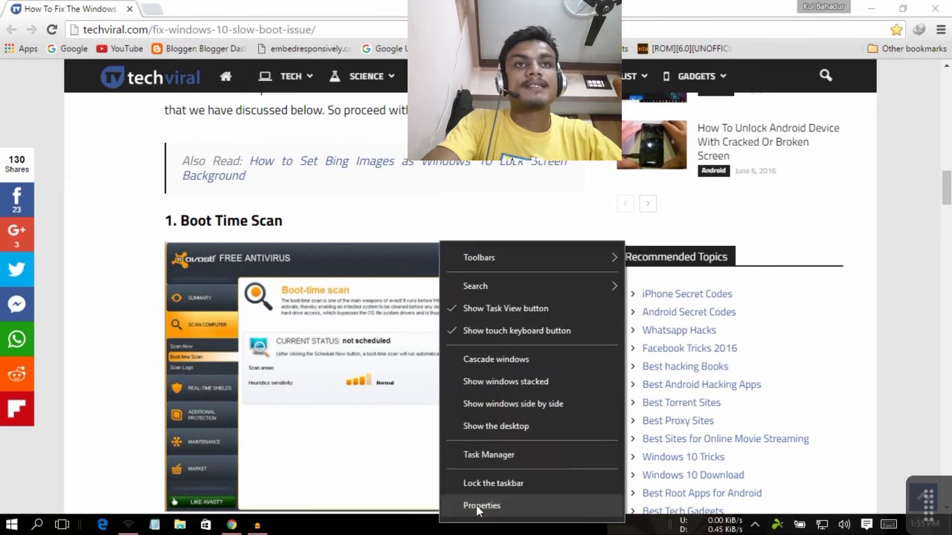
pyautogui.click(491, 456)
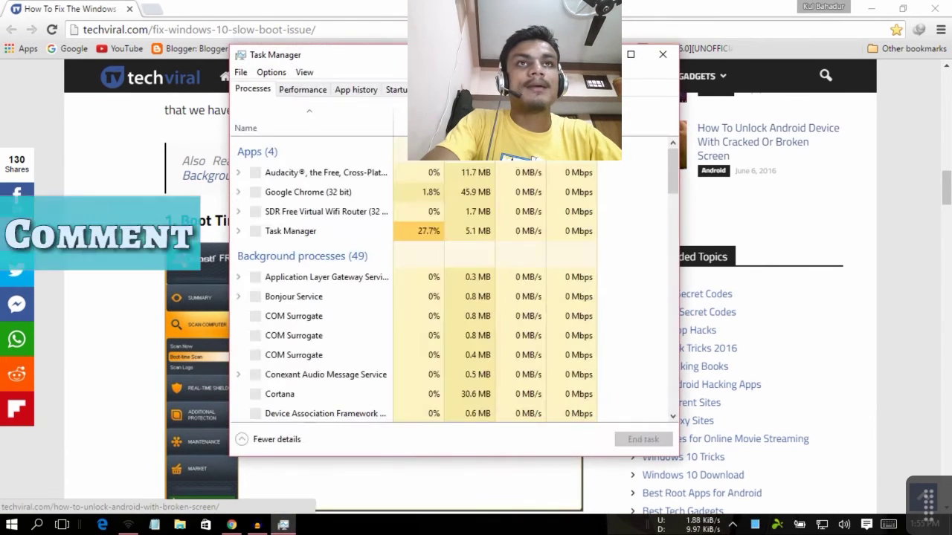
pyautogui.click(400, 90)
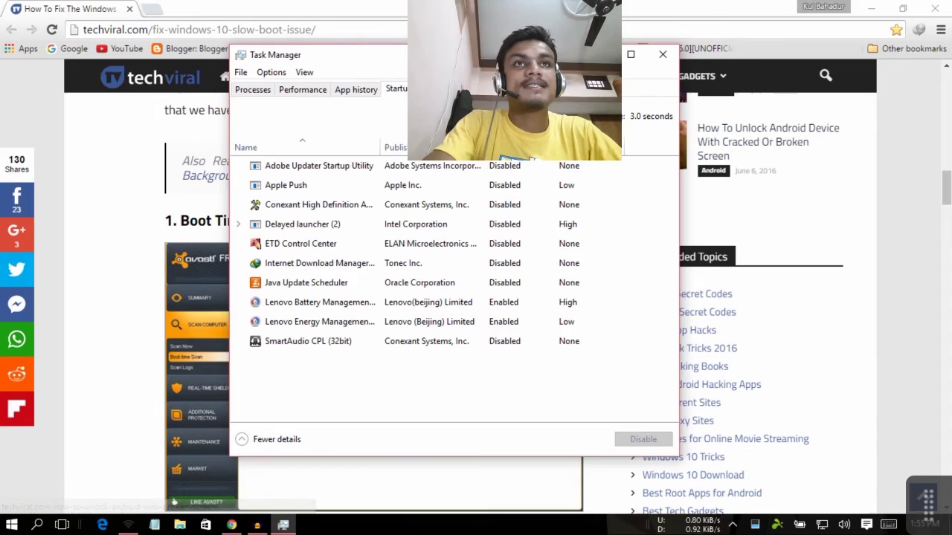
# Reposition the Task Manager window toward the right and close Chrome.
pyautogui.moveTo(335, 55); pyautogui.dragTo(223, 57)
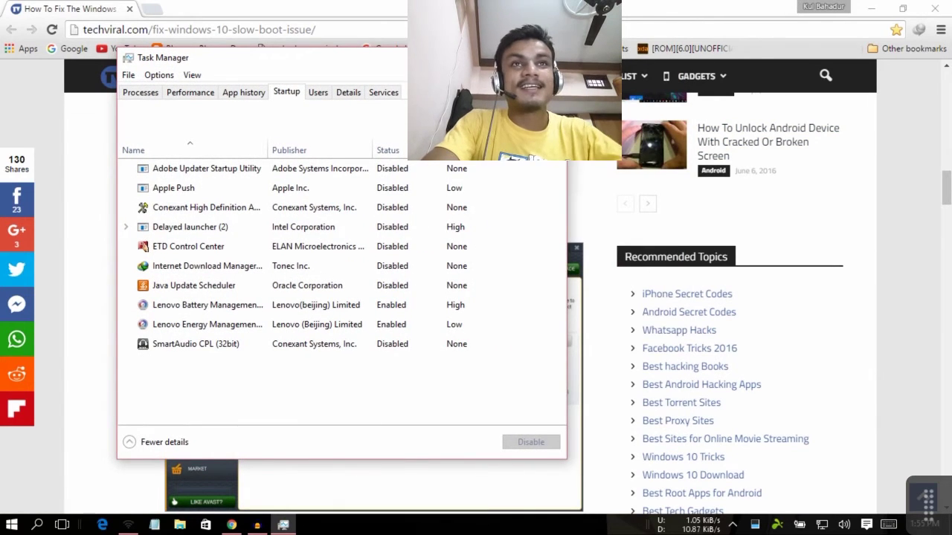
pyautogui.moveTo(461, 58); pyautogui.dragTo(727, 68)
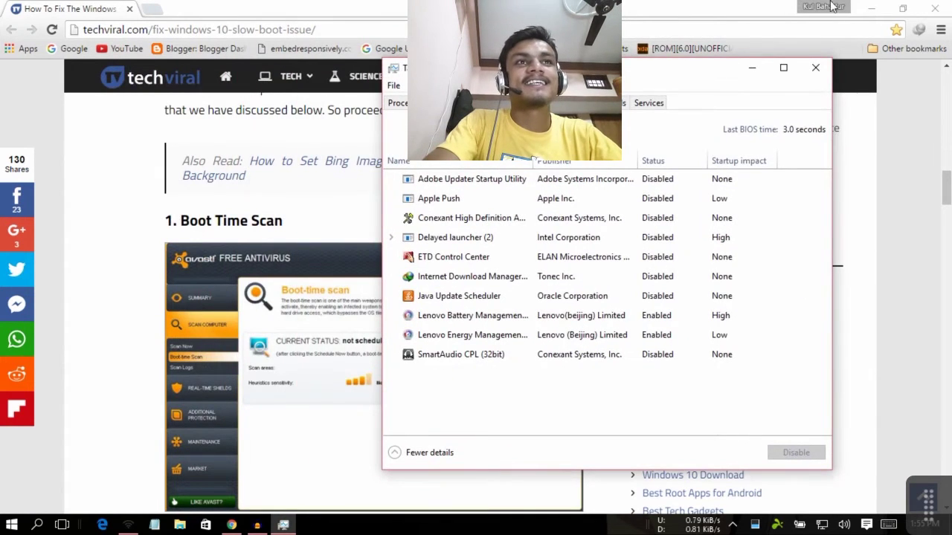
pyautogui.click(931, 7)
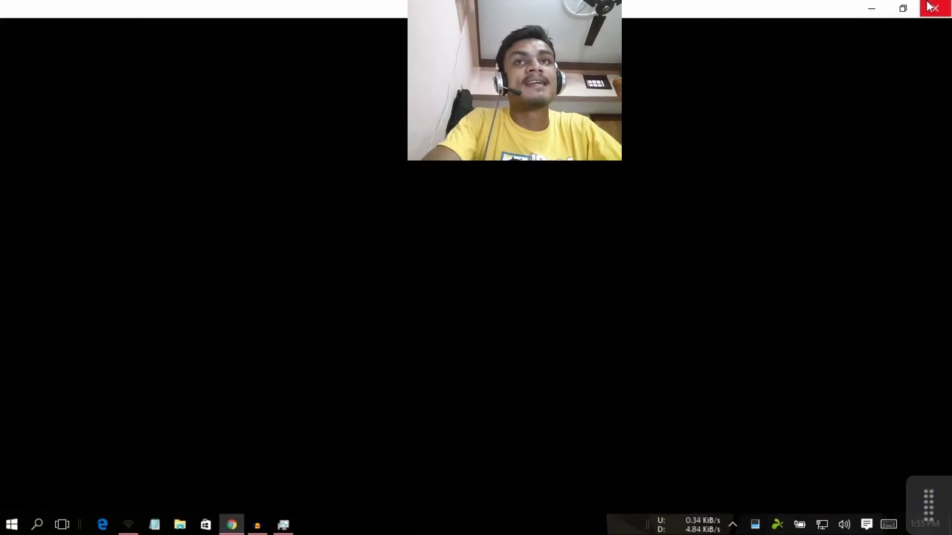
pyautogui.moveTo(686, 77); pyautogui.dragTo(579, 58)
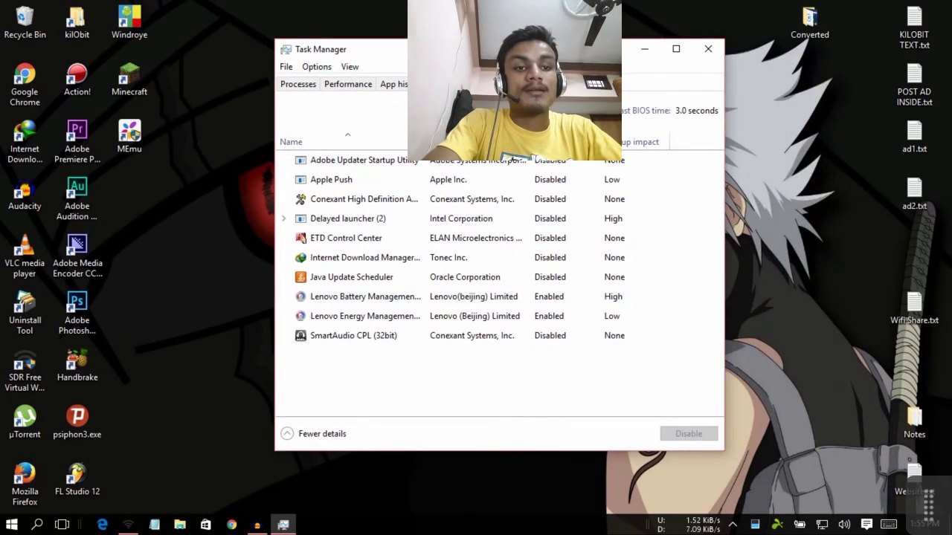